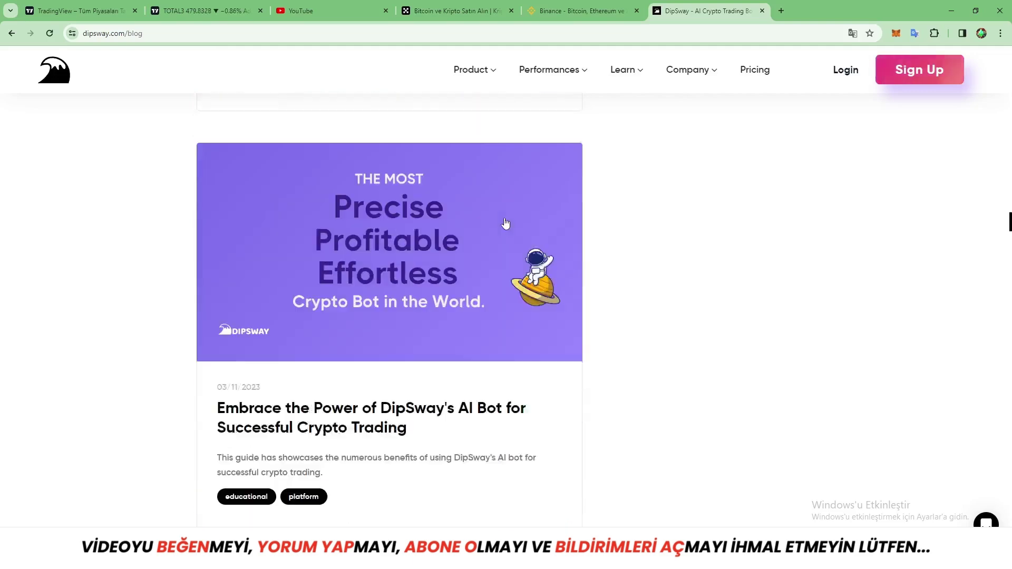
scroll(506, 224, down, 6)
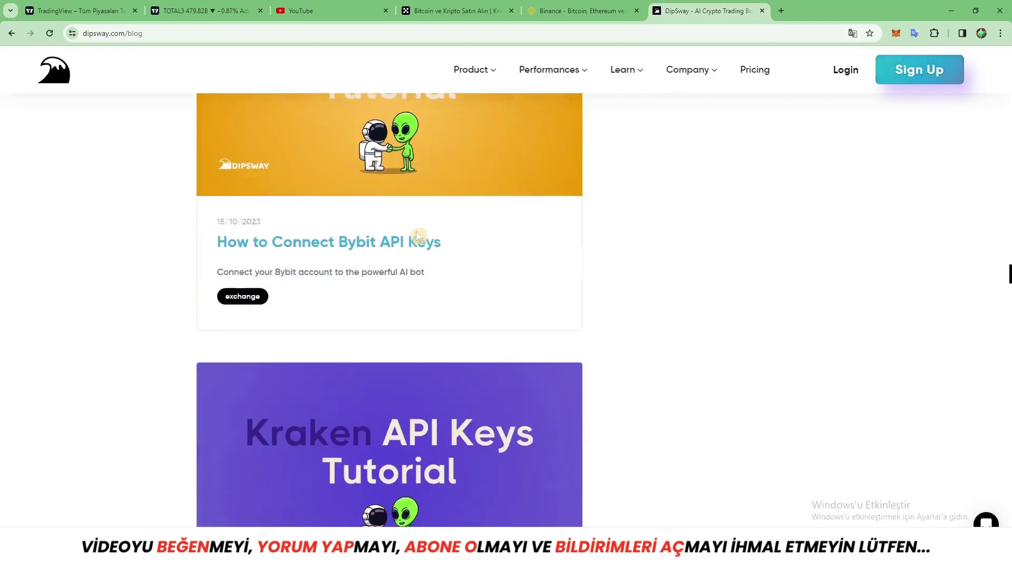
scroll(428, 256, down, 8)
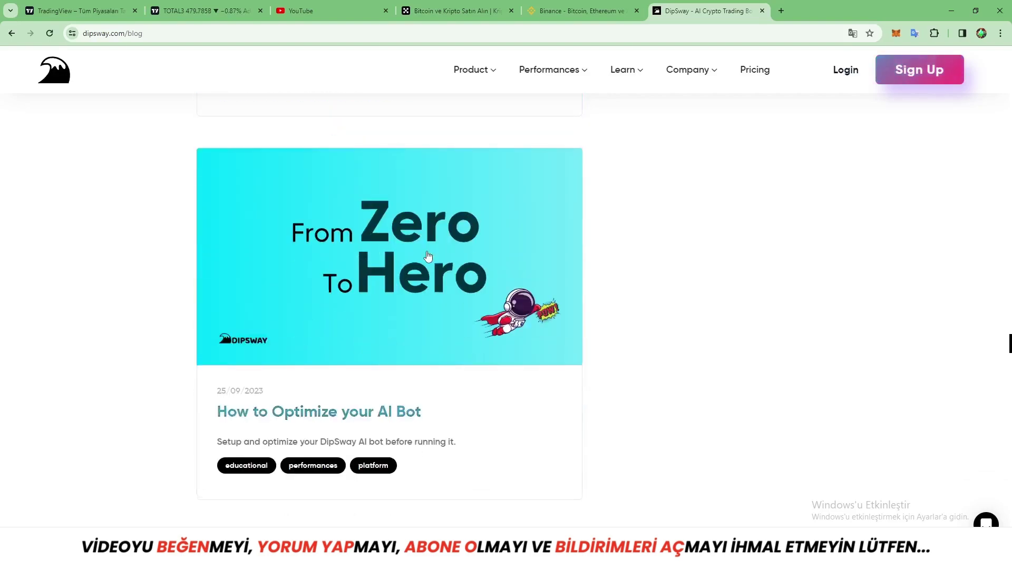
scroll(428, 252, down, 7)
scroll(428, 255, down, 20)
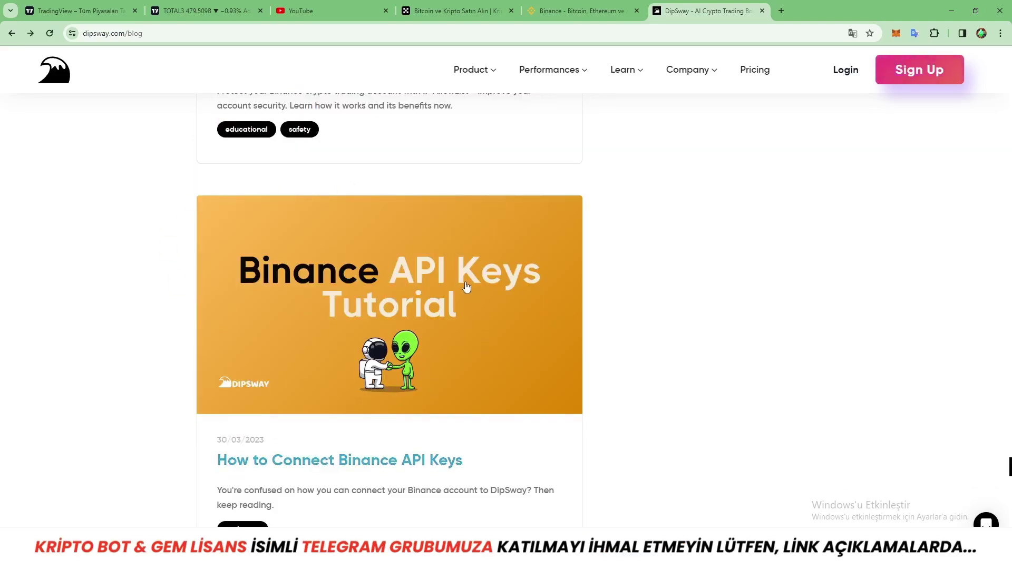
scroll(466, 286, up, 20)
scroll(463, 286, up, 20)
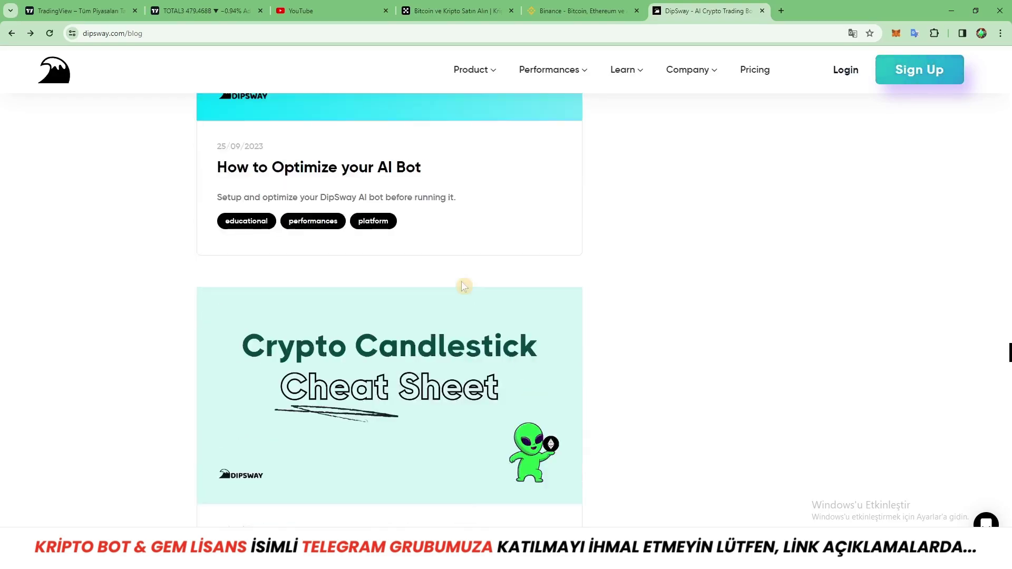
scroll(464, 286, up, 15)
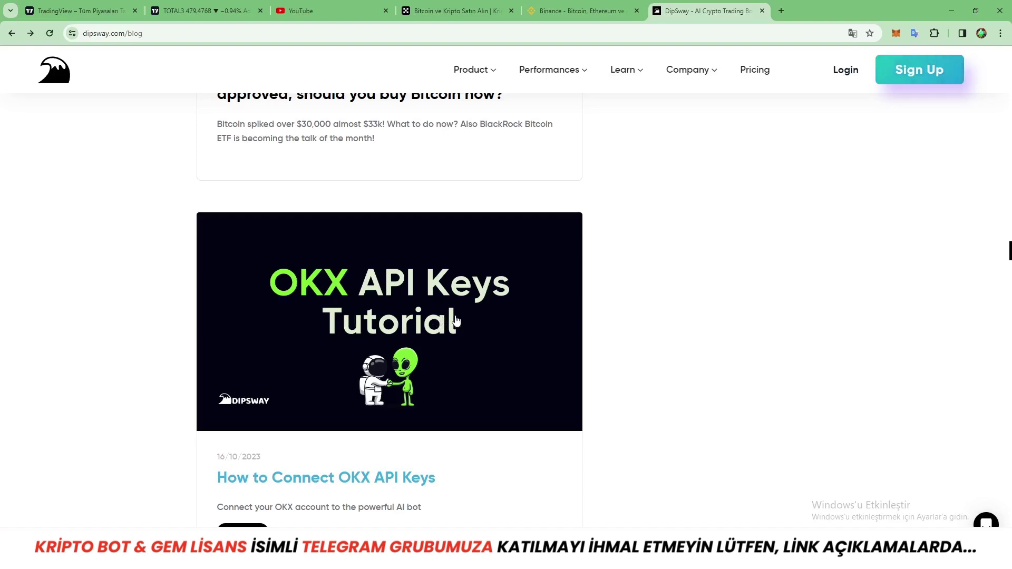
scroll(759, 220, up, 3)
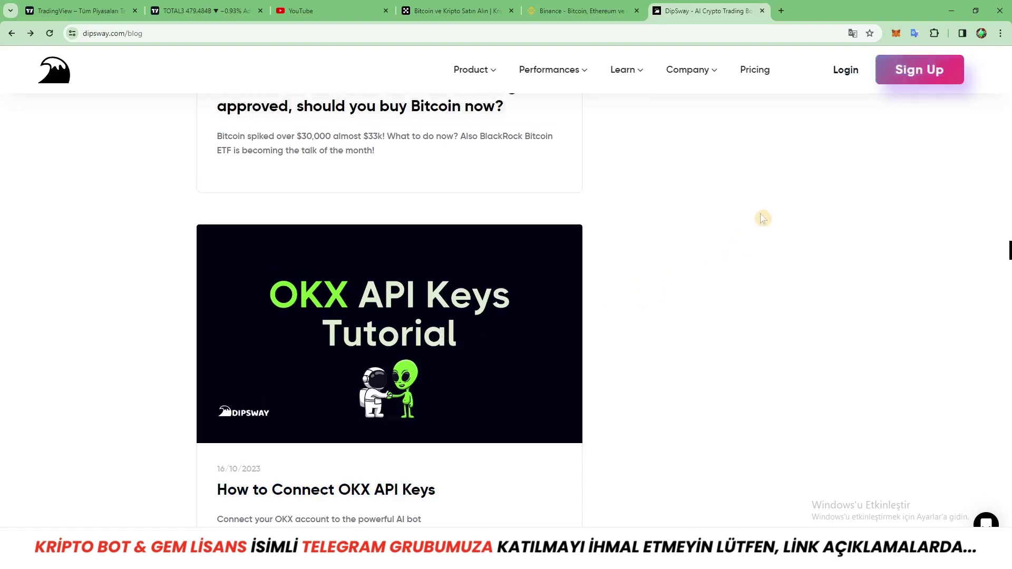
Step: Log in to DipSway and pick OKX as the new bot's exchange
click(845, 74)
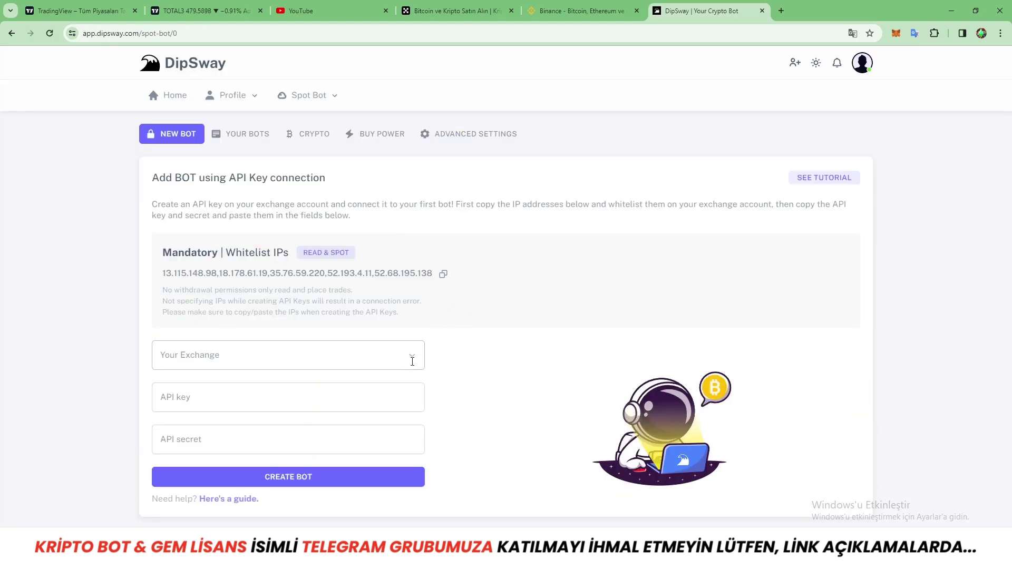
click(400, 357)
scroll(240, 420, down, 2)
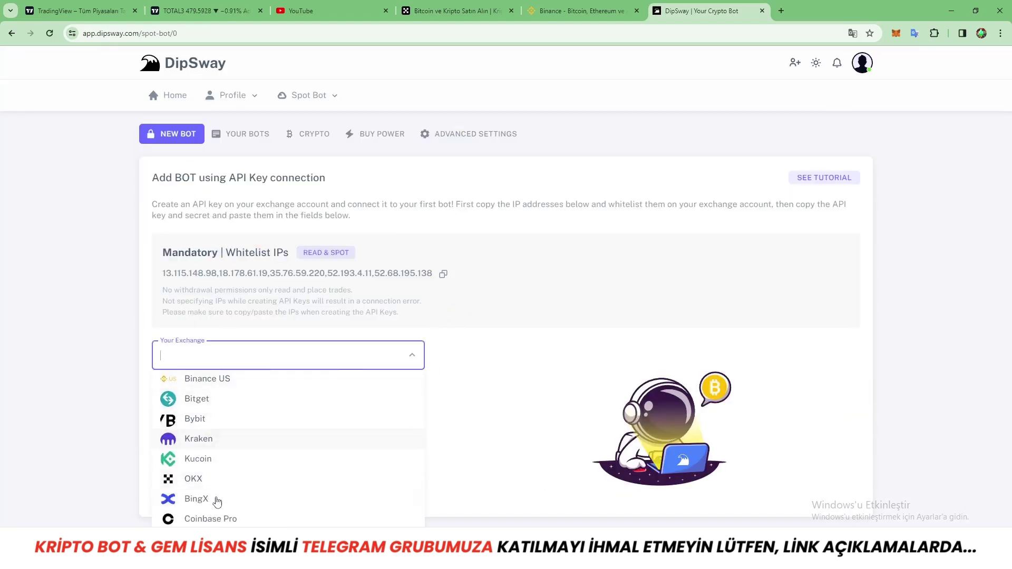
click(225, 479)
click(456, 11)
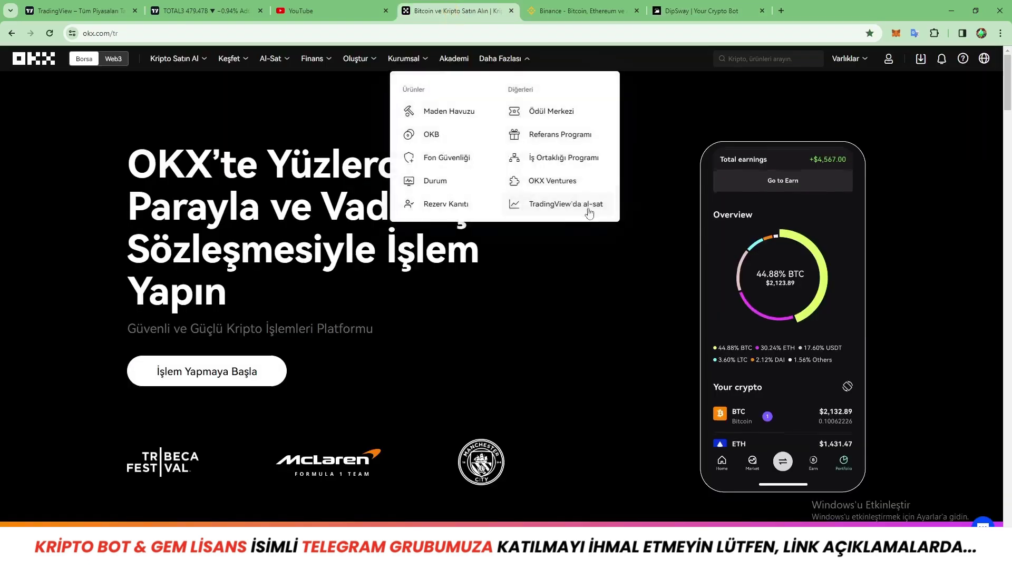
Step: Go to OKX's API management page and start a new API key
mouse_move(891, 61)
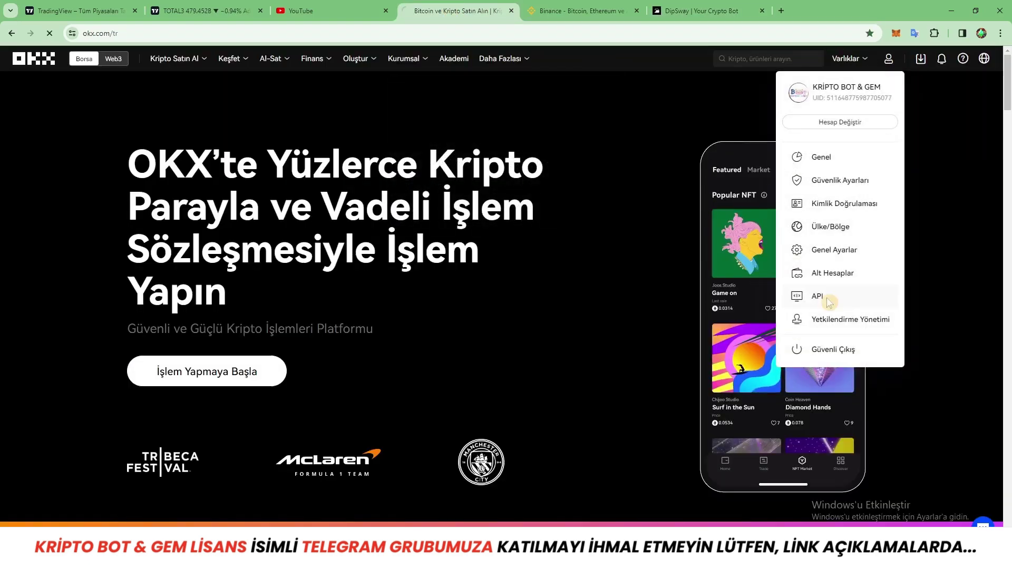
click(827, 299)
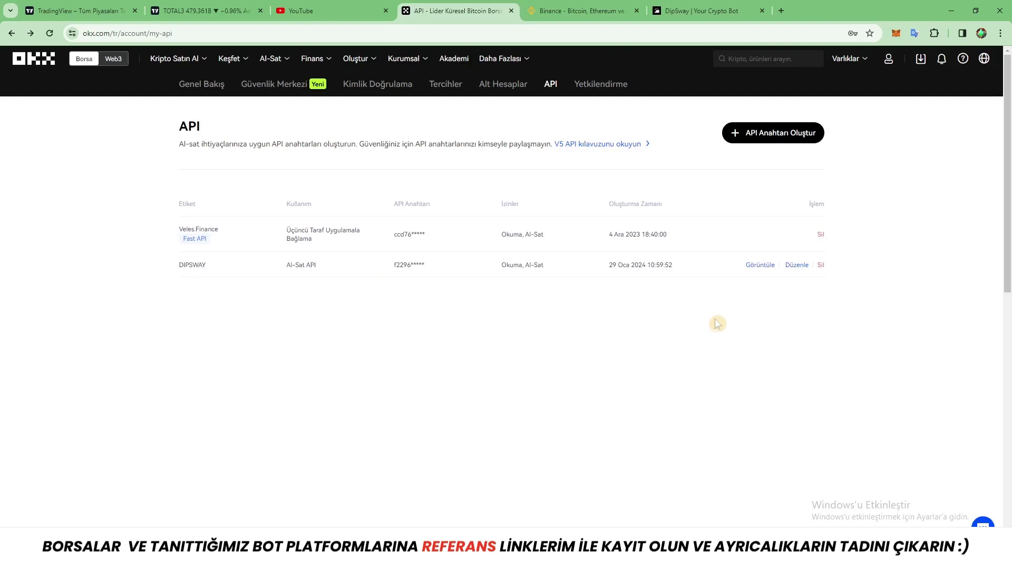
click(744, 138)
Step: Enter a label for the new V5 API key and autofill the saved passphrase
scroll(401, 188, down, 3)
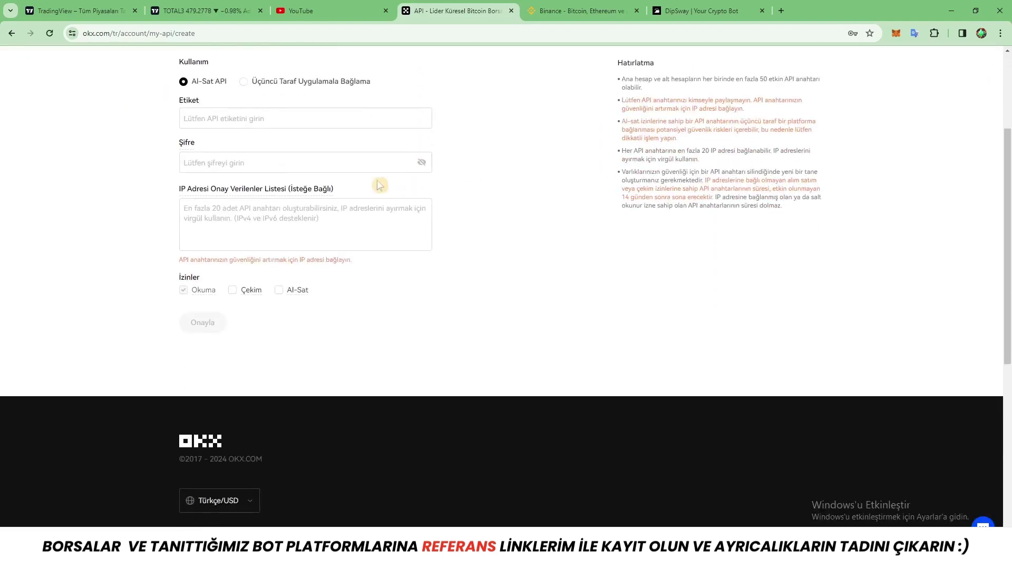
scroll(396, 188, up, 2)
click(238, 226)
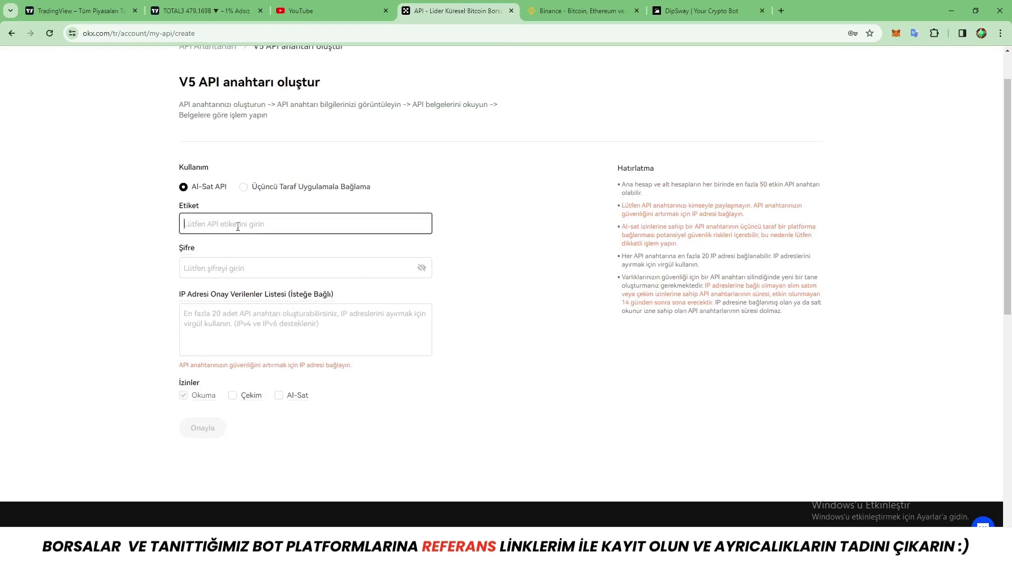
text(caner)
click(216, 268)
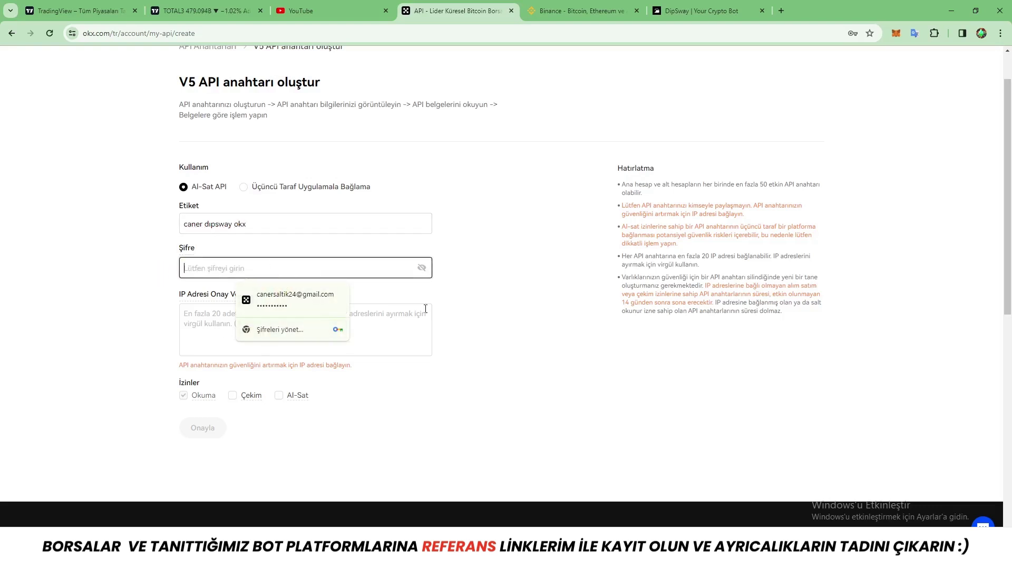
click(295, 299)
scroll(295, 295, down, 2)
mouse_move(183, 200)
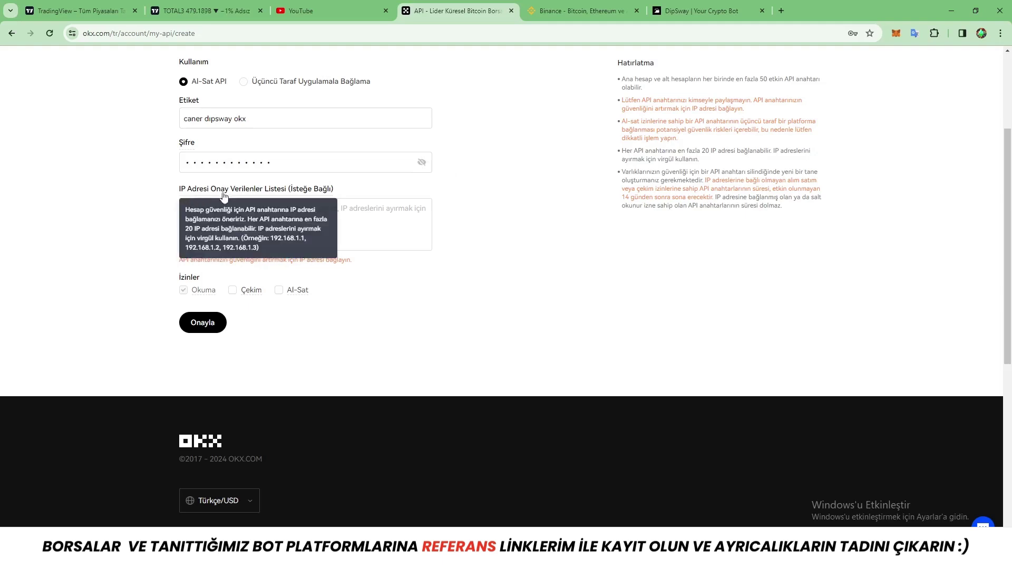
Step: Paste DipSway's whitelist IPs into OKX's IP allowlist, grant trading permission, and confirm the key
click(701, 11)
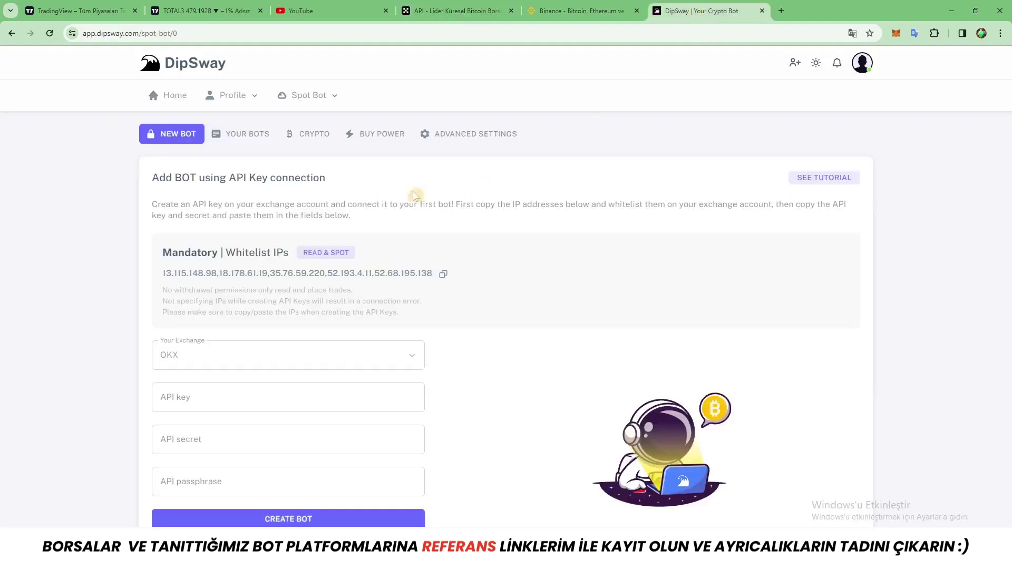
click(445, 274)
click(458, 10)
click(250, 225)
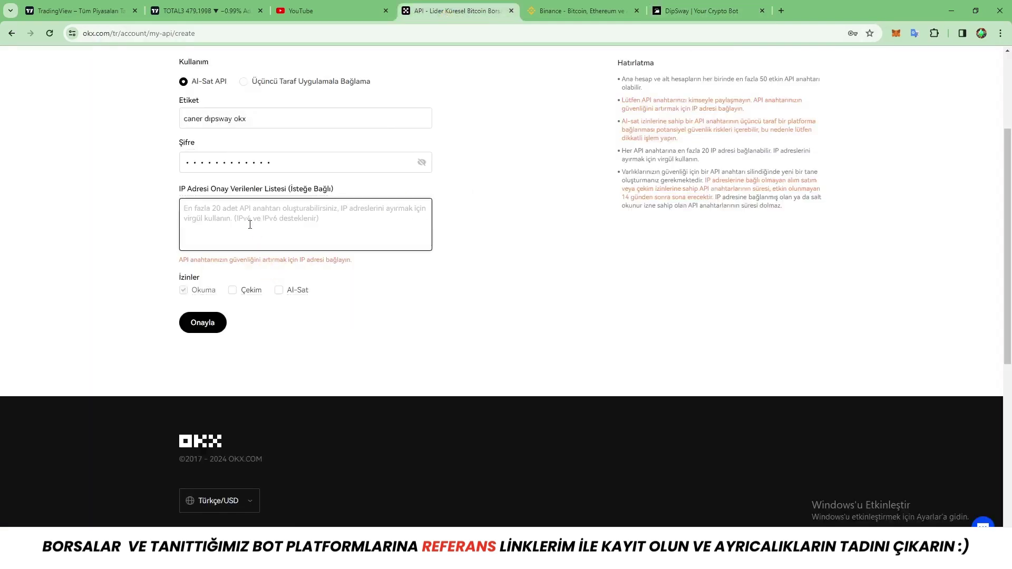
key(ctrl+v)
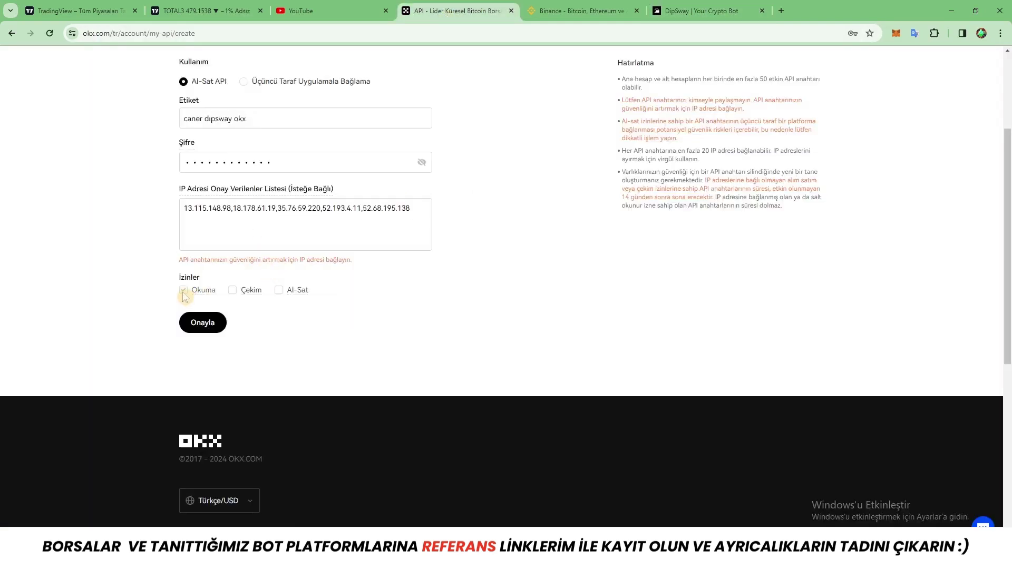
click(279, 290)
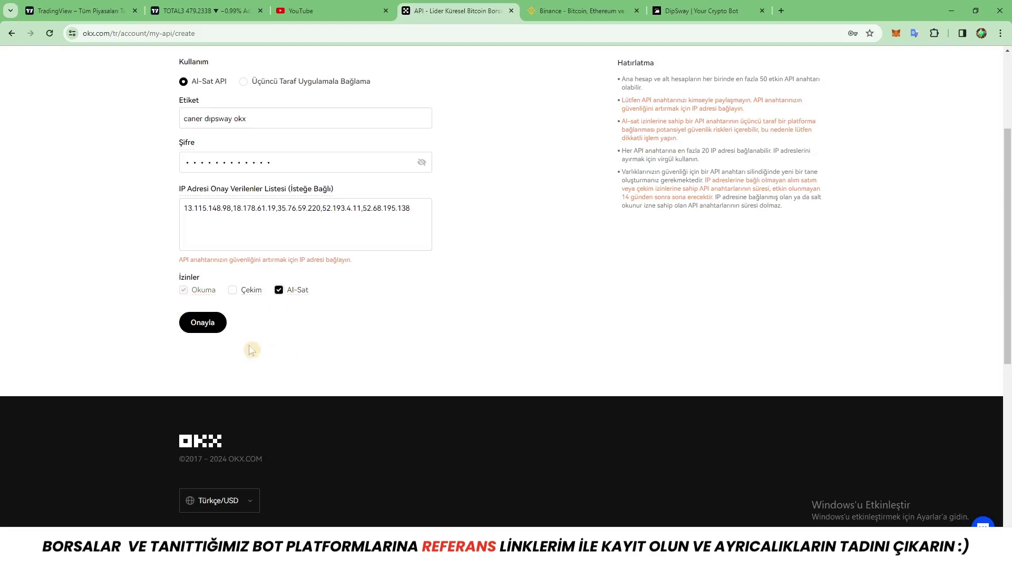
click(203, 325)
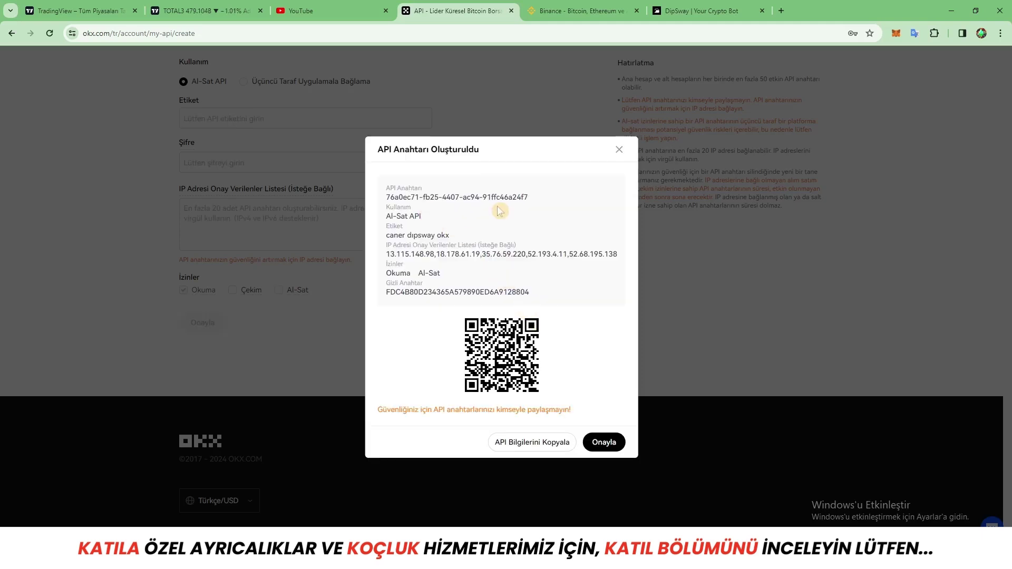
Step: Copy the new OKX API key into DipSway's API key field
click(528, 197)
drag(516, 196, 391, 200)
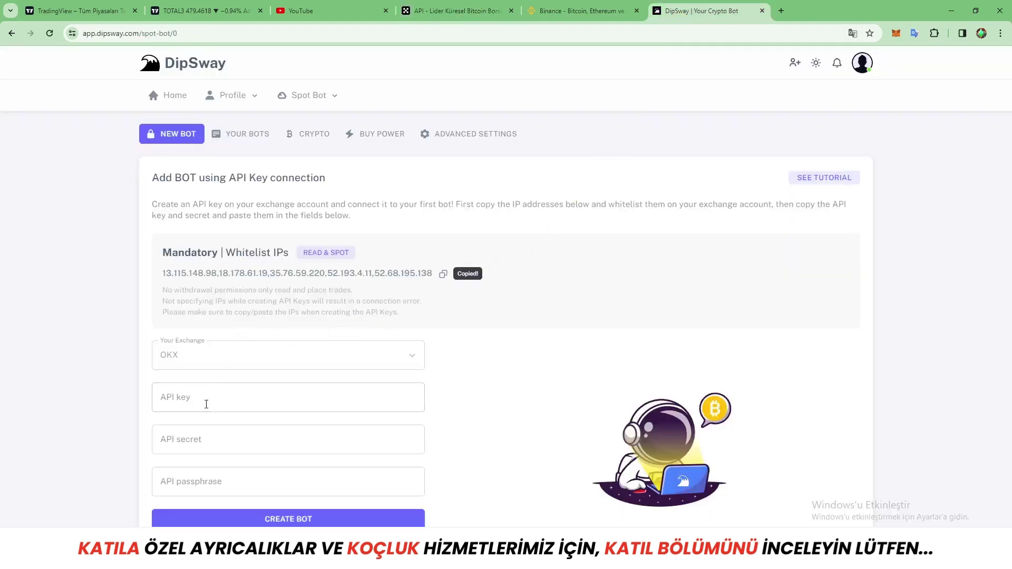
scroll(185, 337, down, 1)
click(185, 339)
key(ctrl+v)
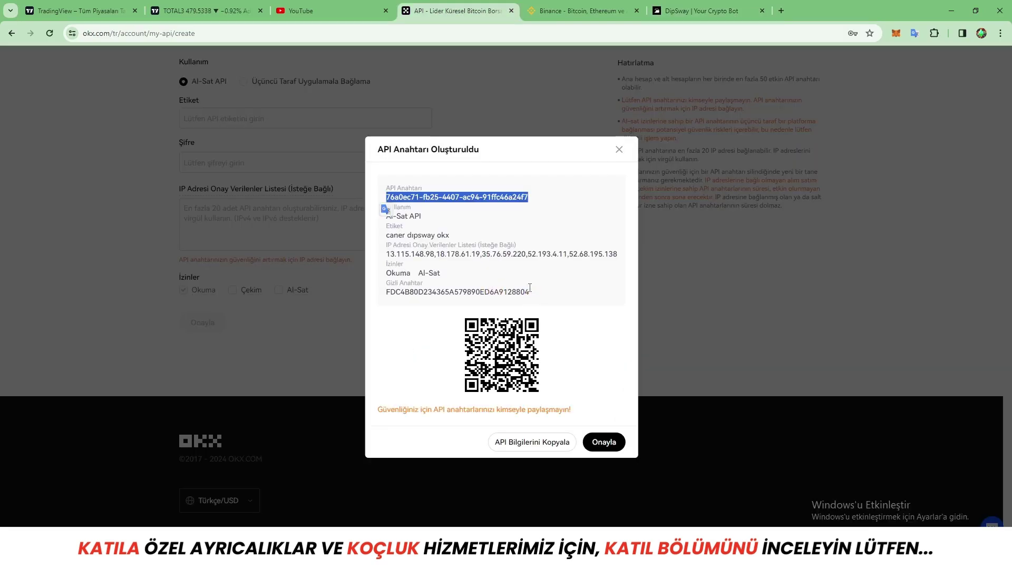
Step: Copy the OKX secret key into DipSway's API secret field
click(529, 292)
drag(529, 293, 385, 293)
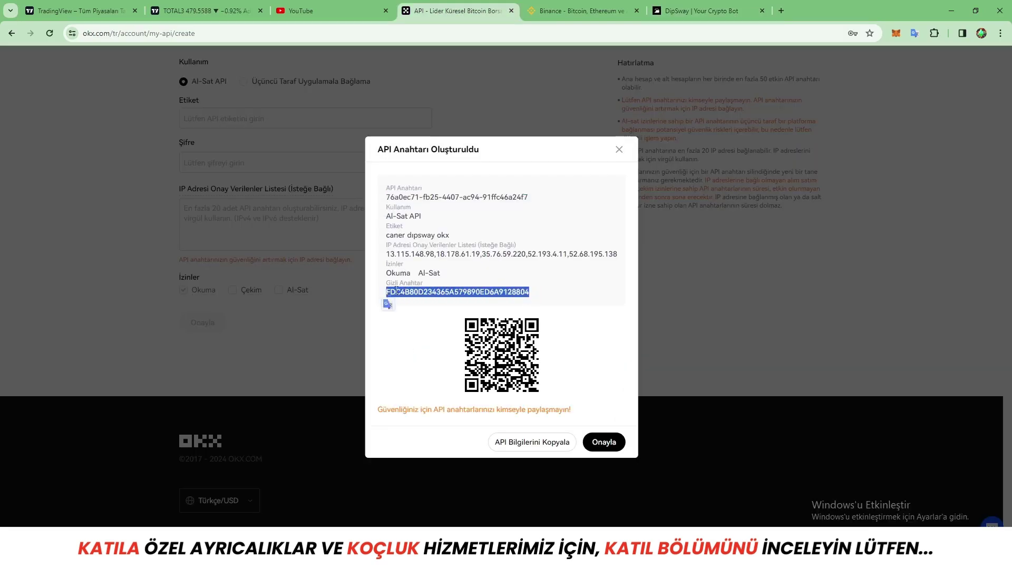
click(720, 6)
click(220, 393)
key(ctrl+v)
click(337, 416)
click(340, 351)
click(342, 385)
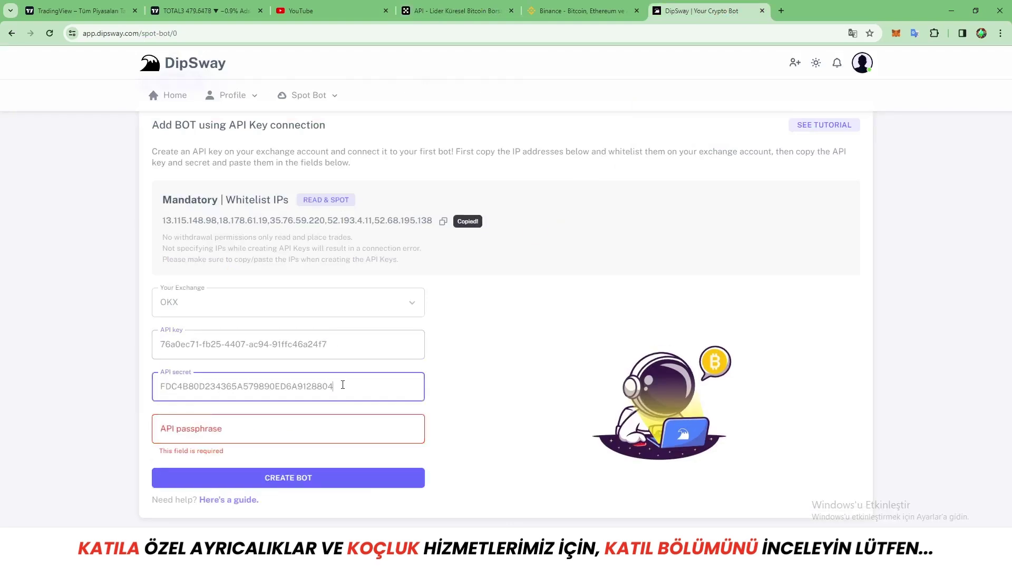
Step: Close OKX's new key details and focus DipSway's API passphrase field
click(446, 11)
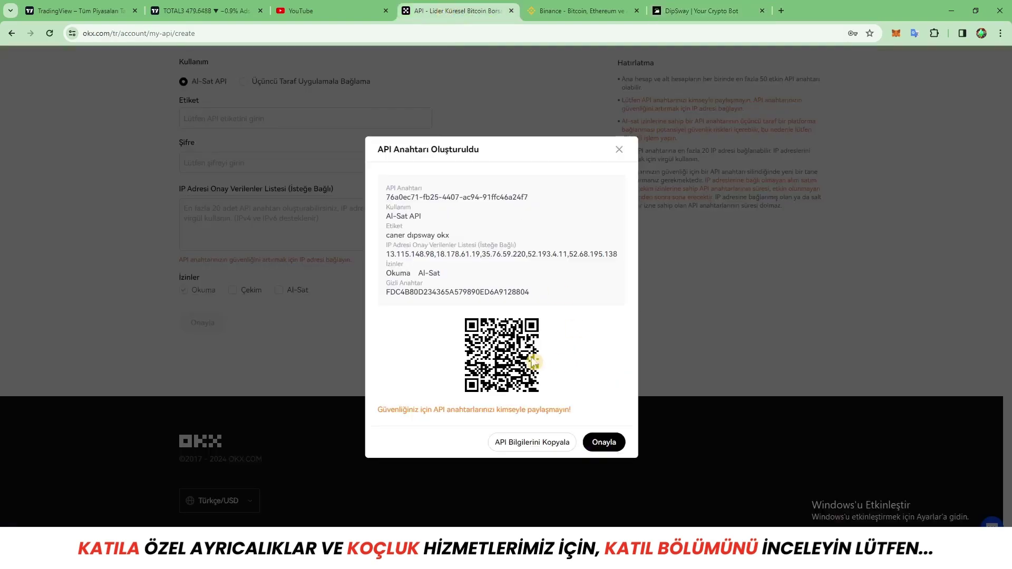
click(604, 443)
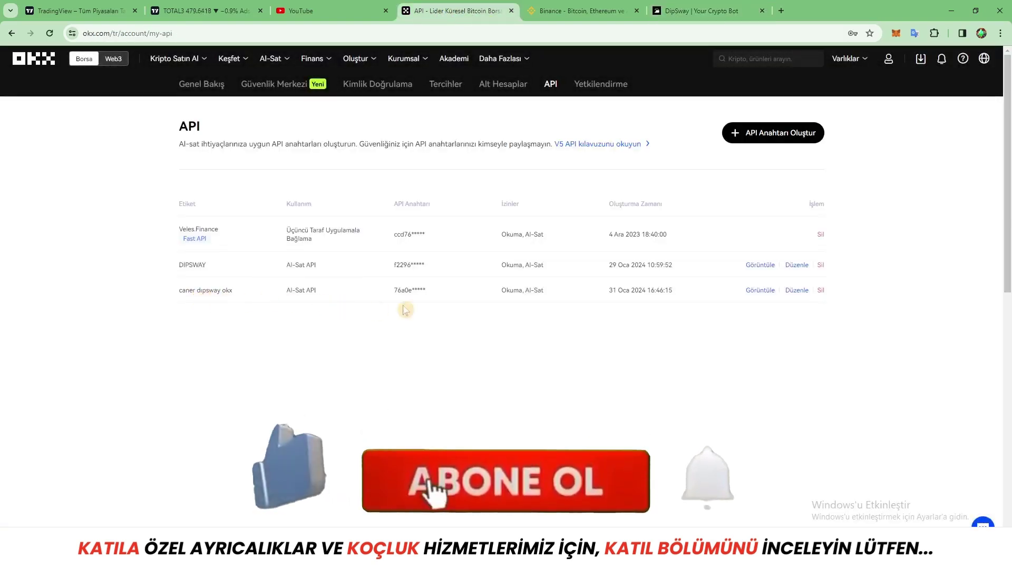
click(701, 11)
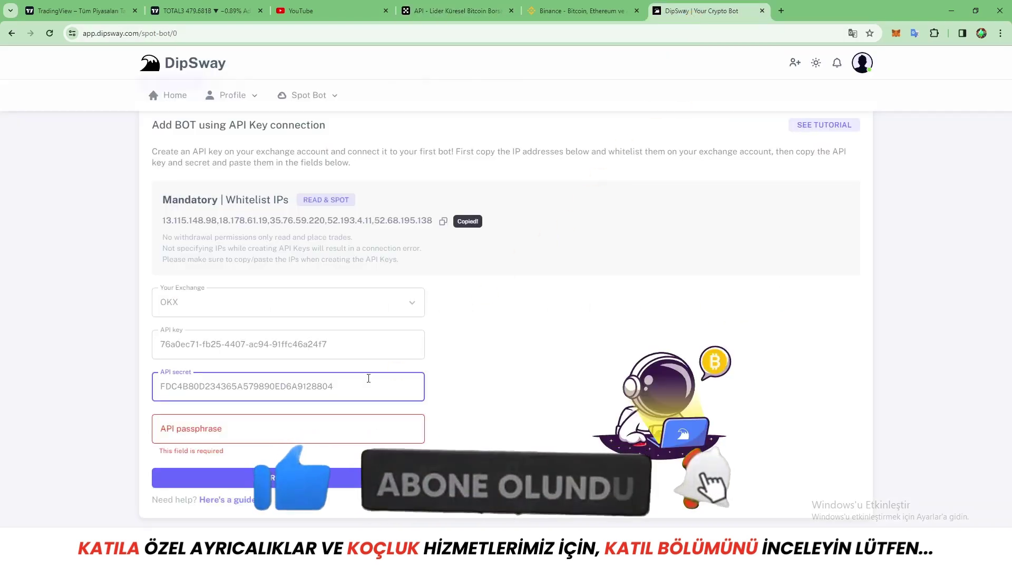
click(223, 426)
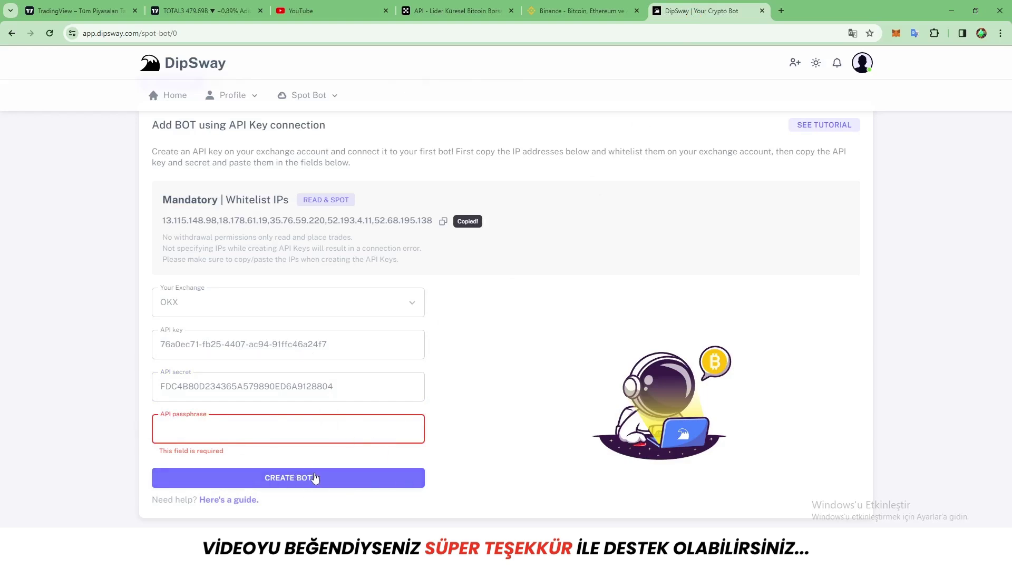
scroll(569, 203, up, 1)
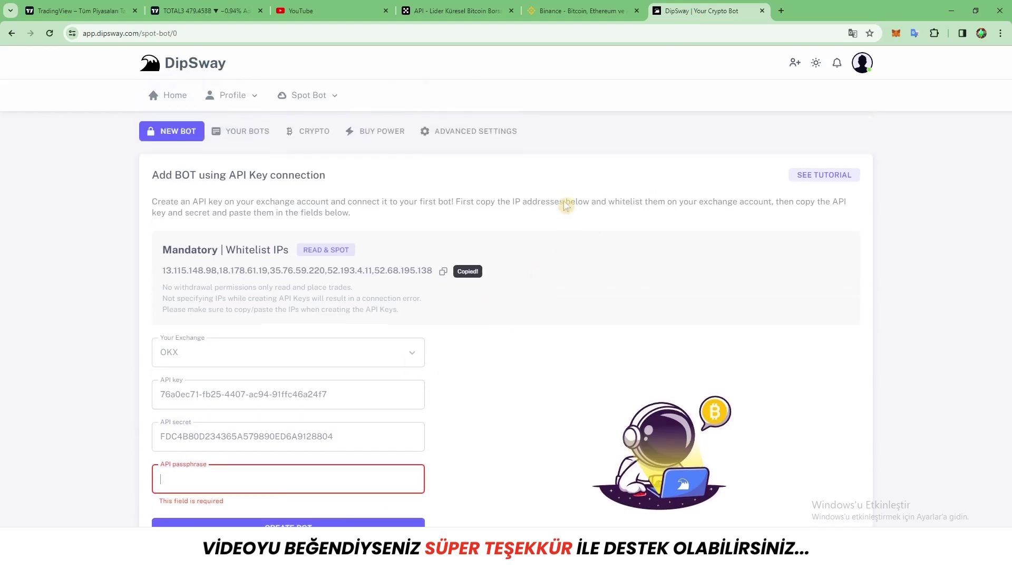
Step: Reset DipSway's bot form and choose Binance as the exchange
click(193, 68)
click(412, 354)
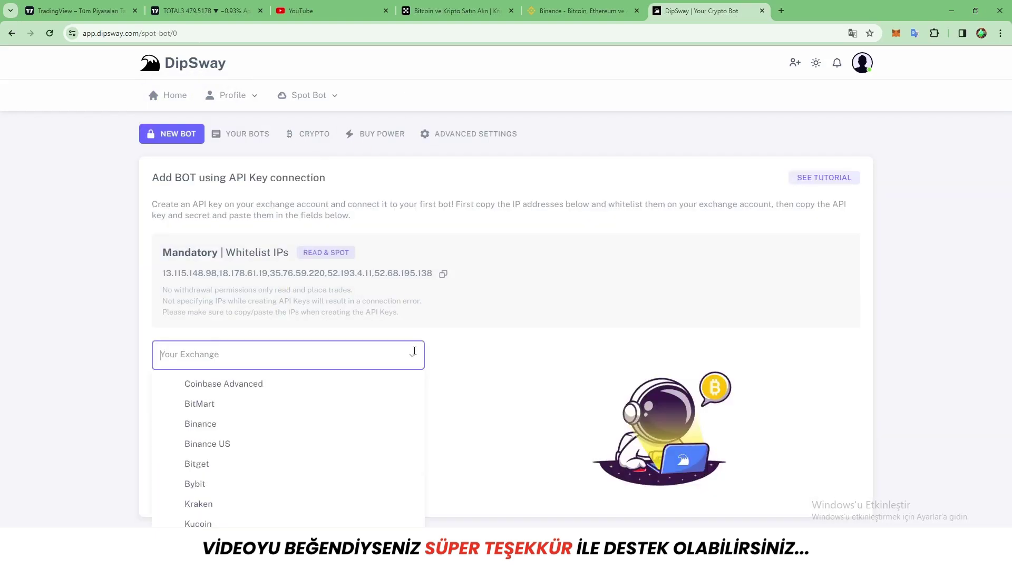
click(215, 424)
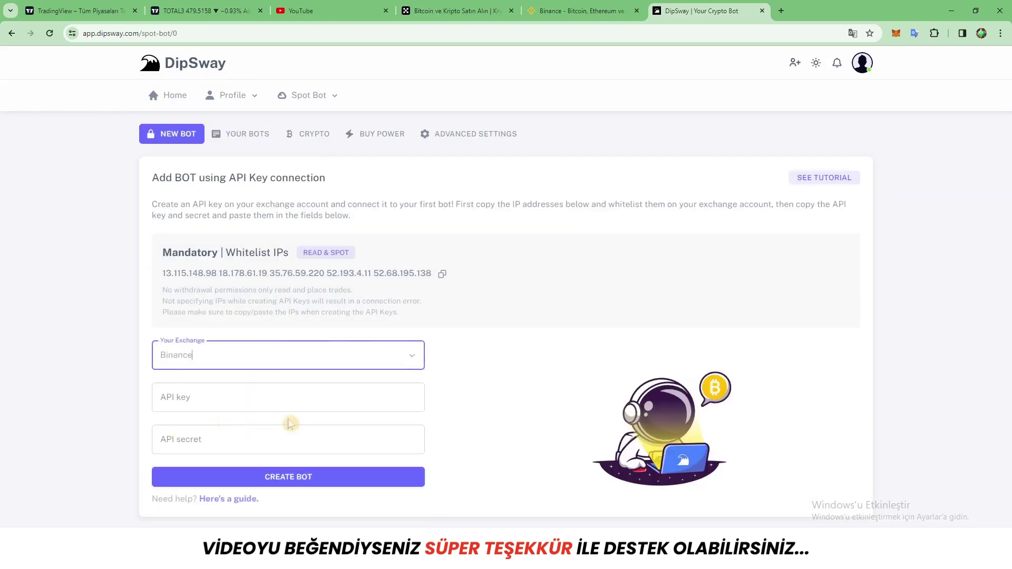
click(579, 16)
Step: Reach Binance API Management, decline the default security controls, and begin a new API key
mouse_move(905, 64)
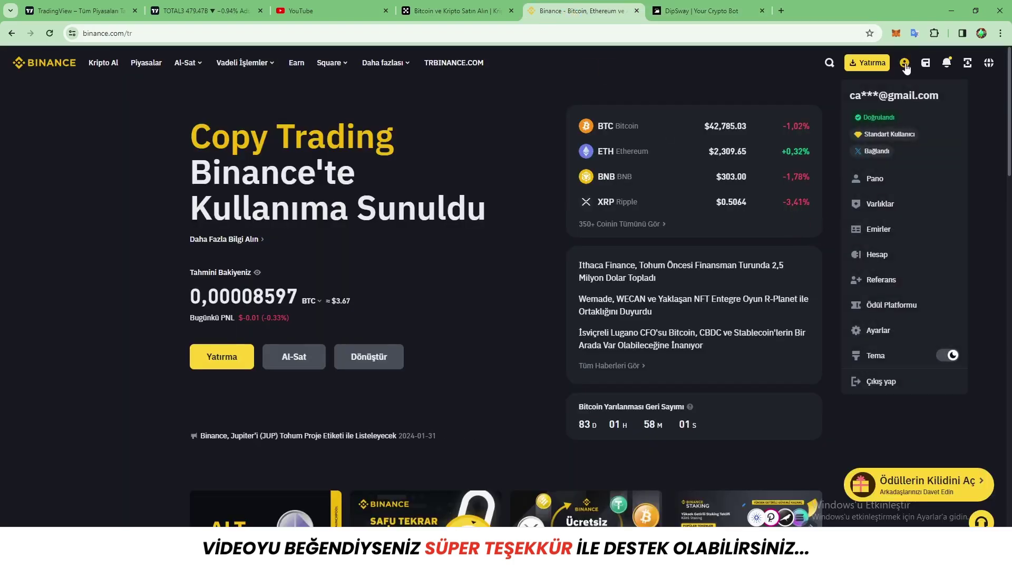
click(876, 255)
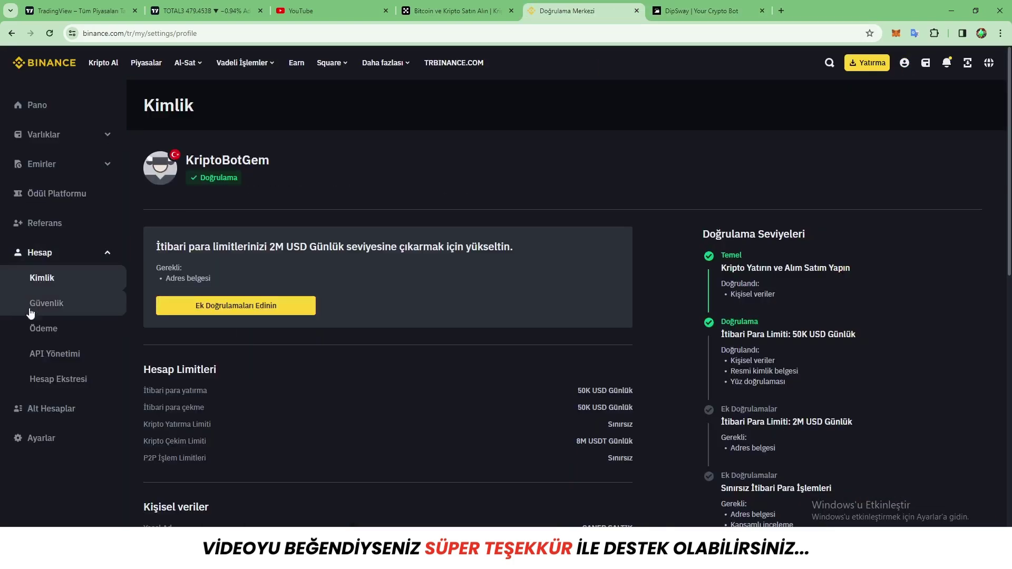
click(48, 356)
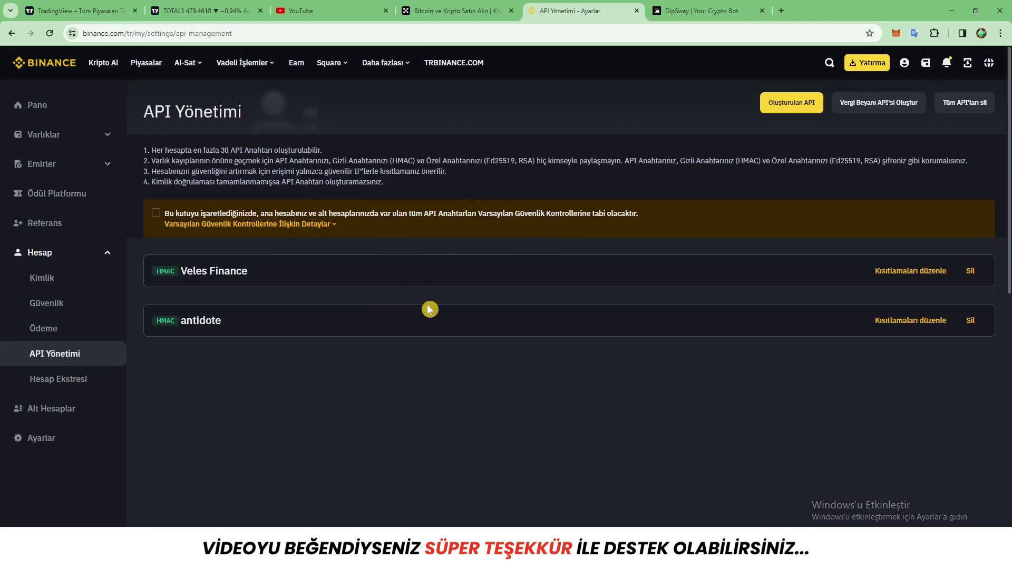
click(156, 214)
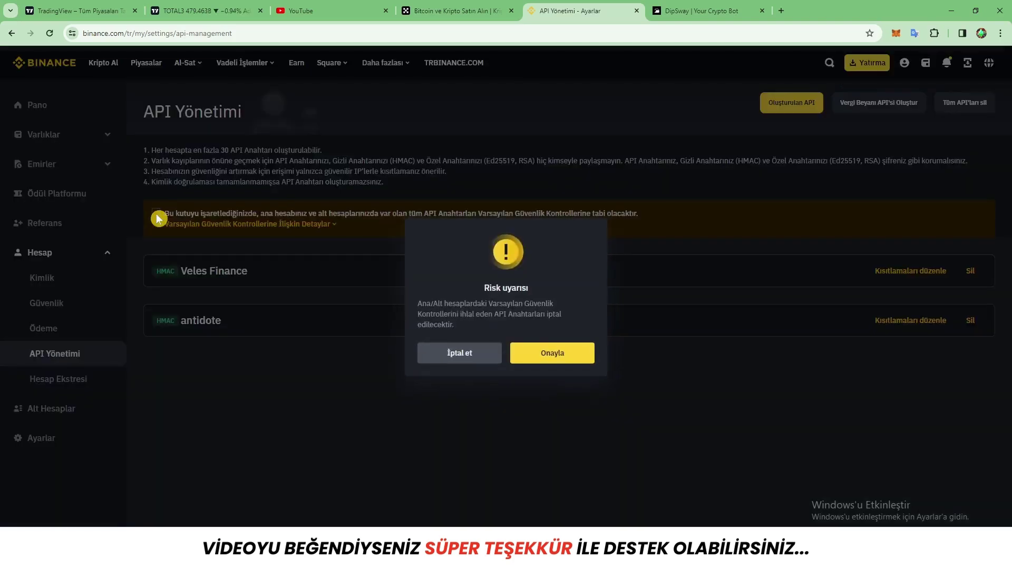
click(460, 353)
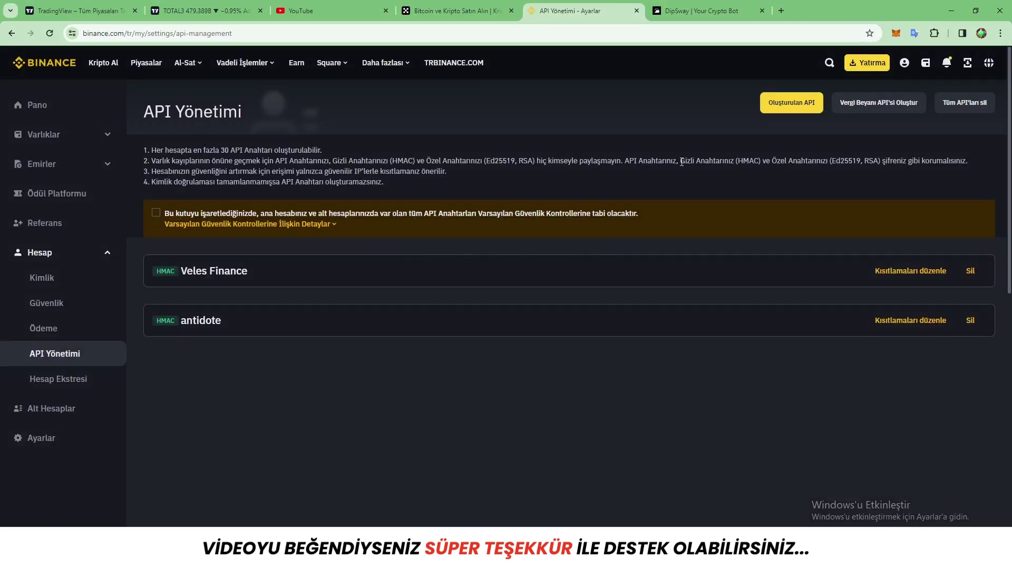
click(777, 110)
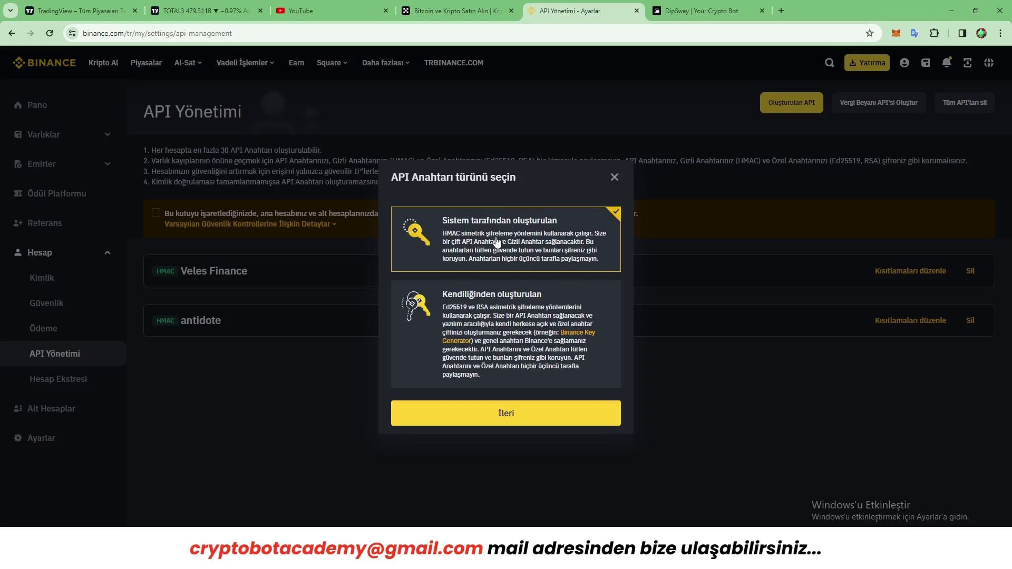
Step: Create a system-generated Binance API key labelled DIPSWAY and start its security verification
click(522, 300)
click(513, 254)
click(513, 413)
click(465, 296)
text(DIPSWA)
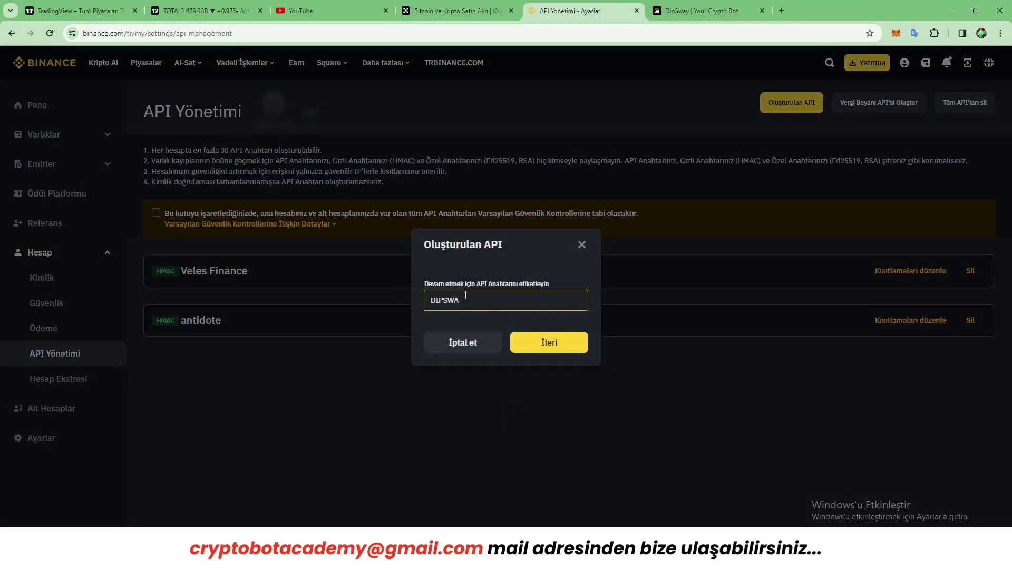
click(556, 344)
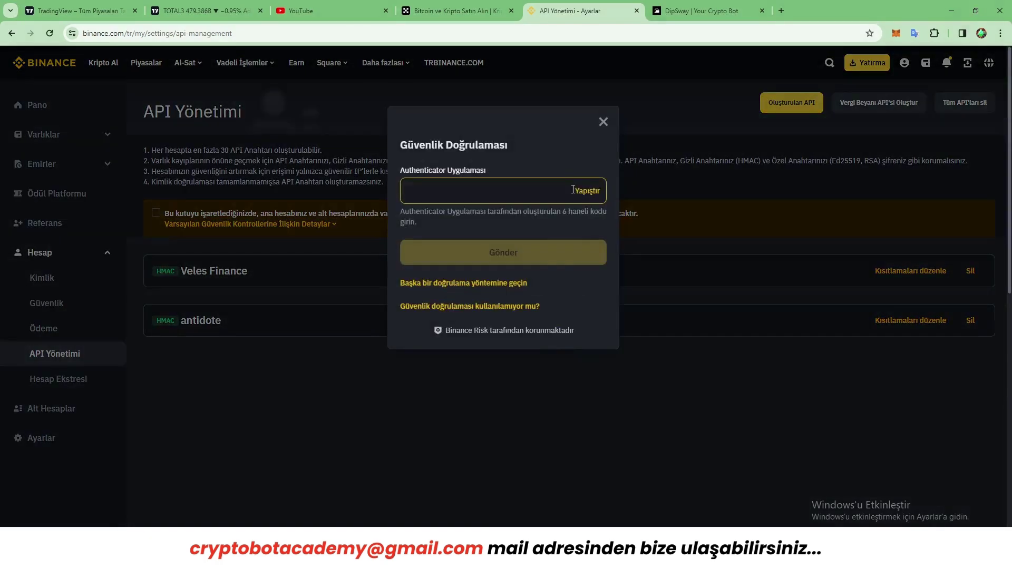
click(585, 191)
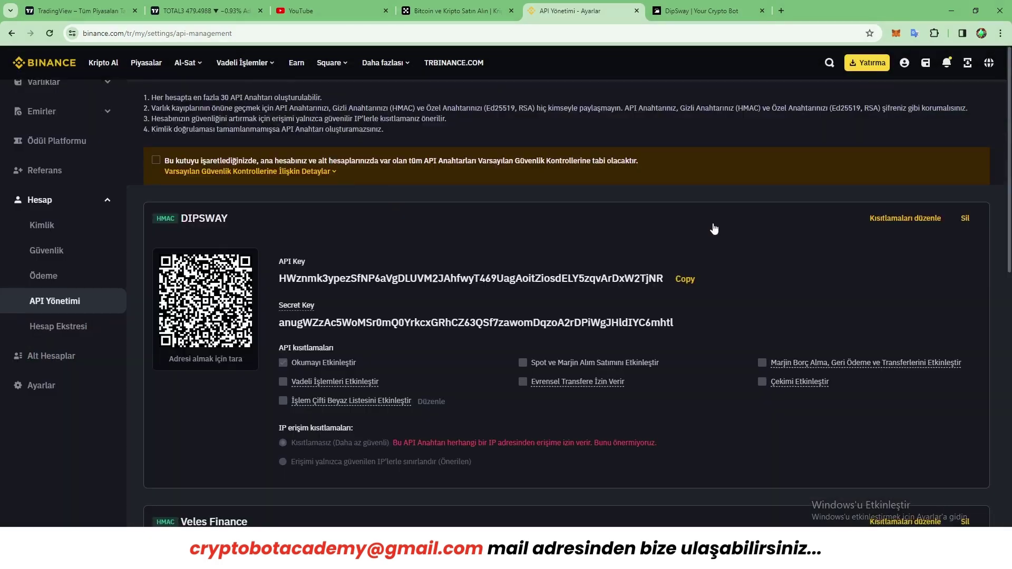
Step: Edit the DIPSWAY key's restrictions to enable spot and margin trading
click(904, 219)
scroll(832, 269, down, 2)
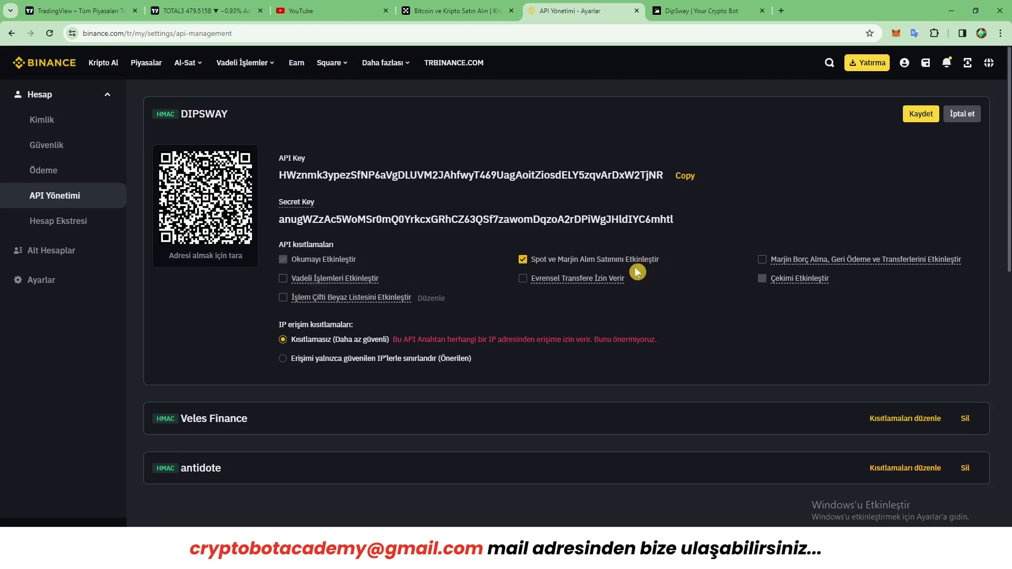
mouse_move(300, 284)
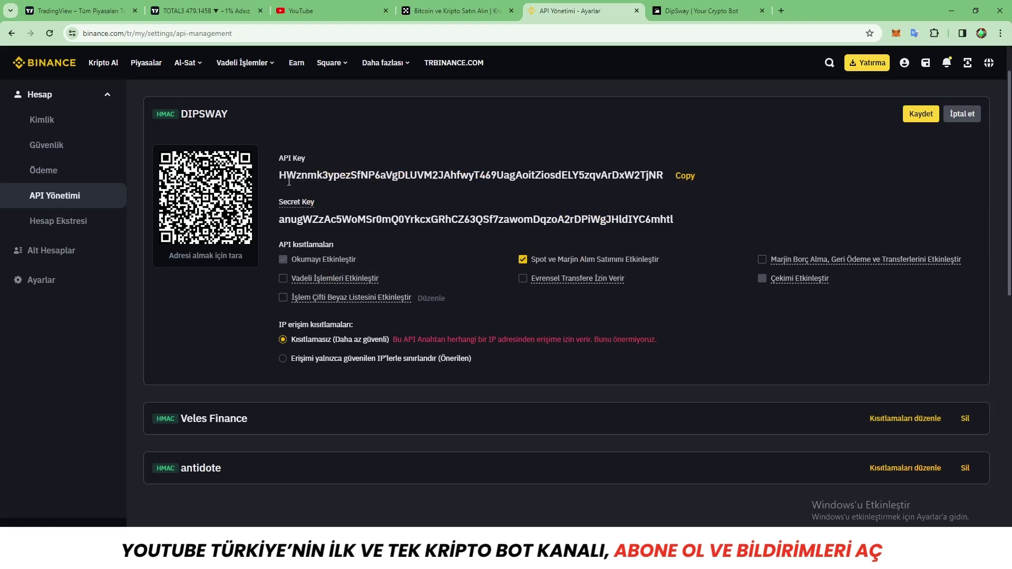
Step: Copy the Binance API key into DipSway's API key field
click(685, 176)
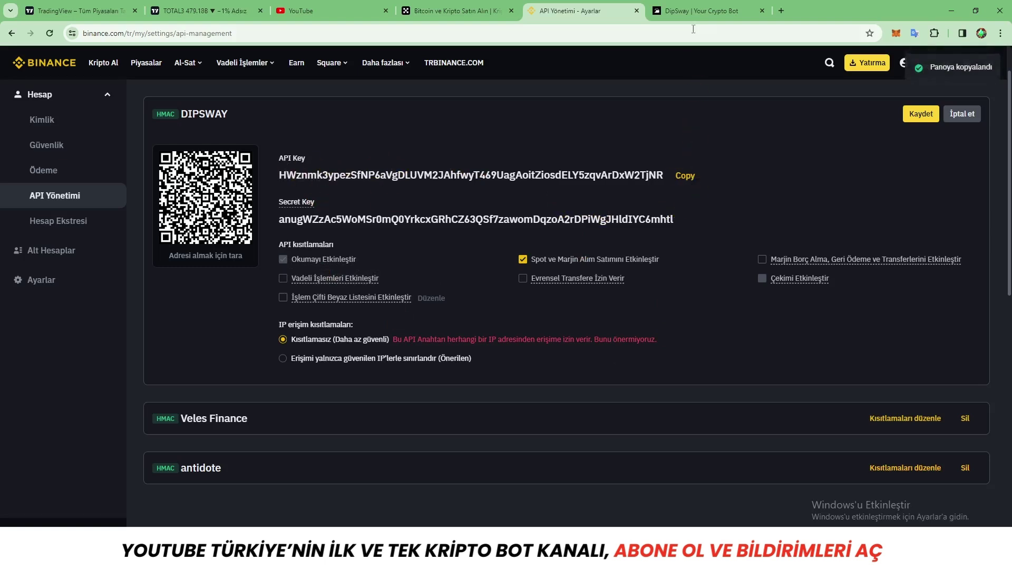
click(691, 17)
click(271, 393)
key(ctrl+v)
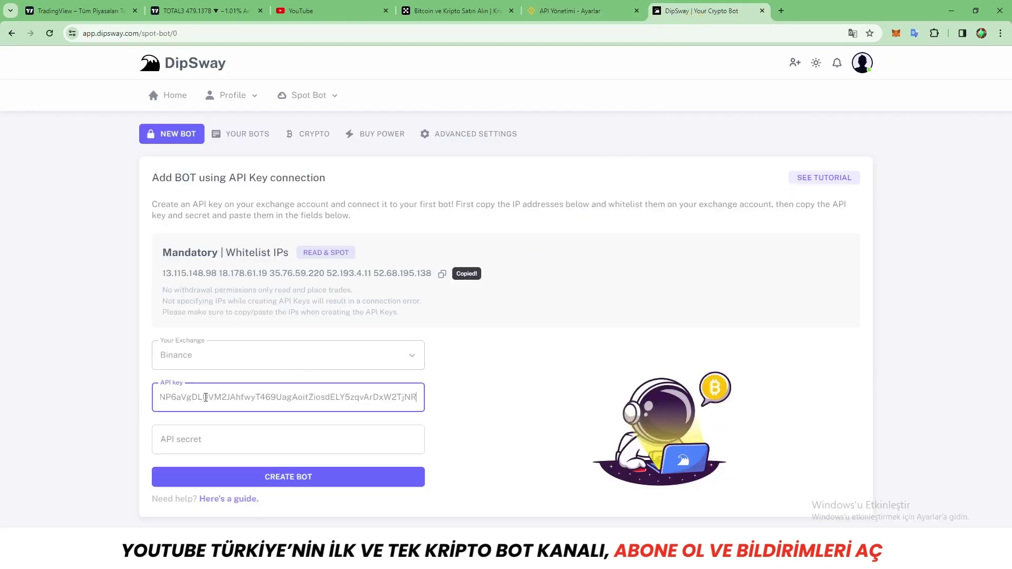
Step: Copy the Binance secret key into DipSway's API secret field and create the spot bot
click(569, 15)
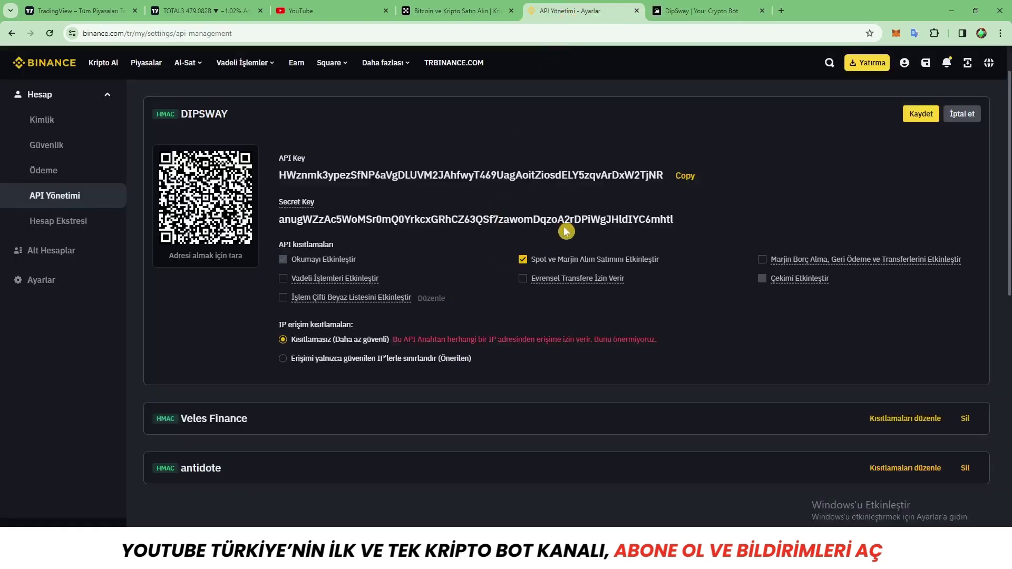
drag(673, 220, 280, 220)
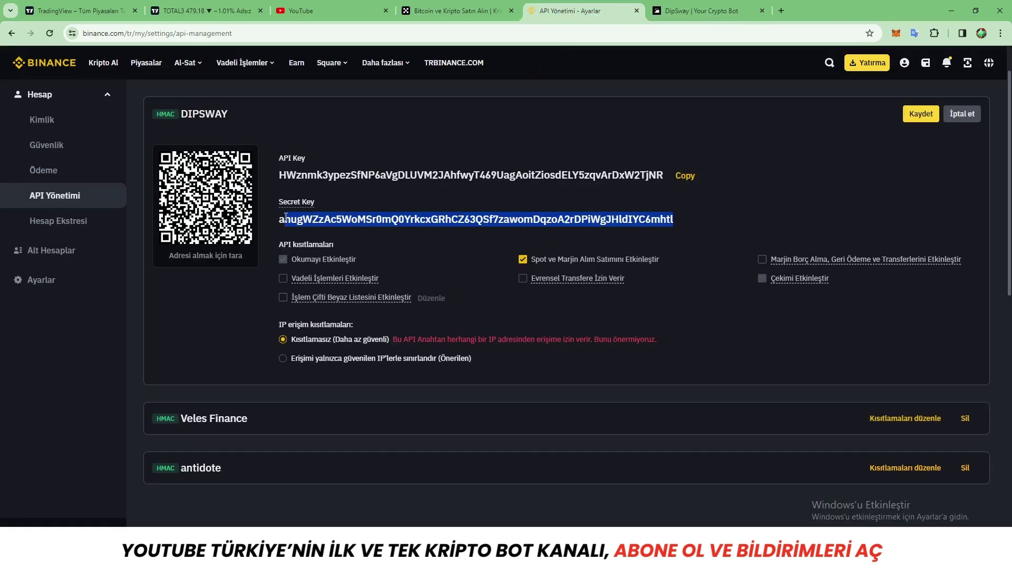
key(ctrl+c)
click(695, 10)
click(288, 439)
key(ctrl+v)
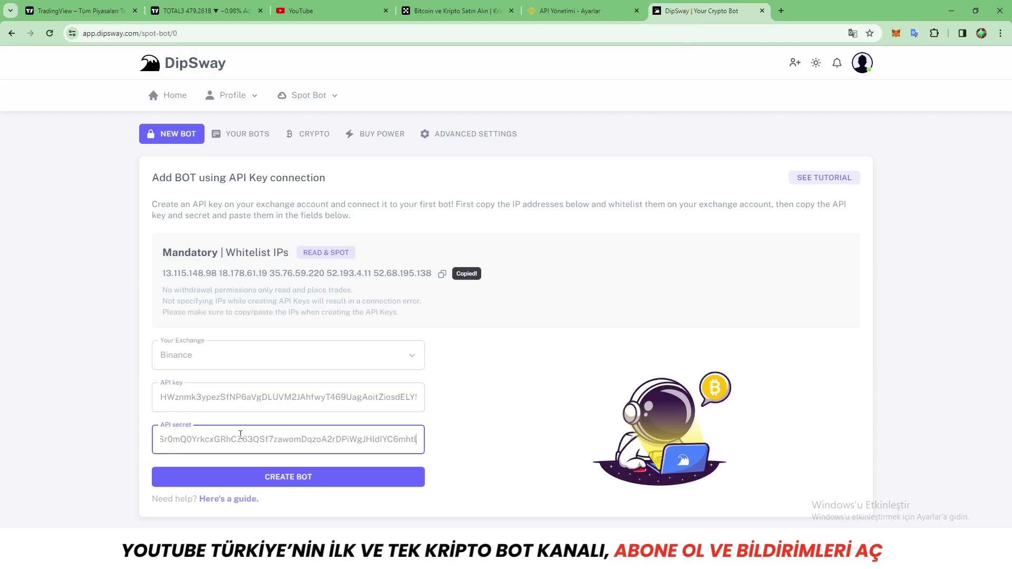
scroll(509, 390, down, 1)
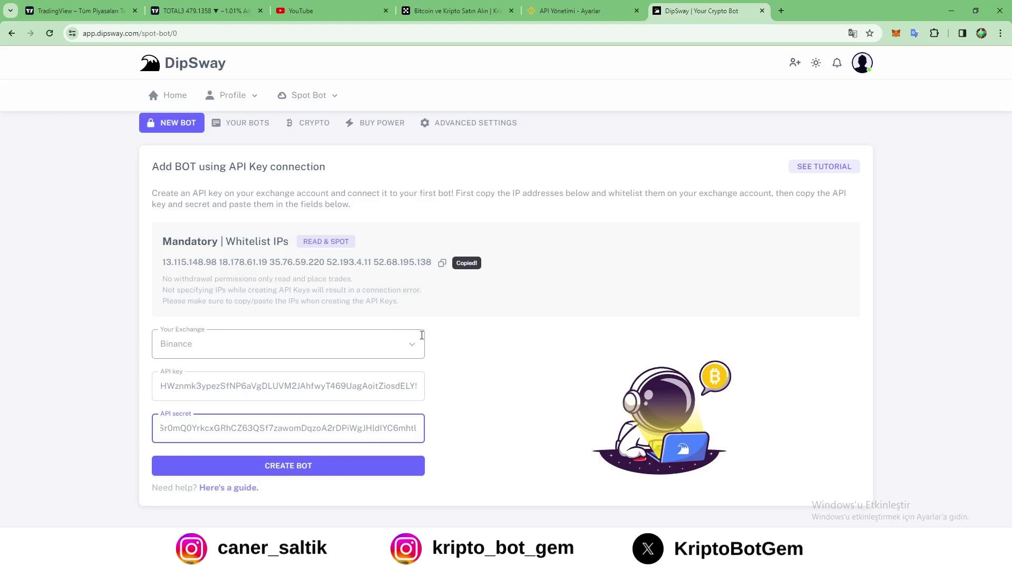
click(276, 467)
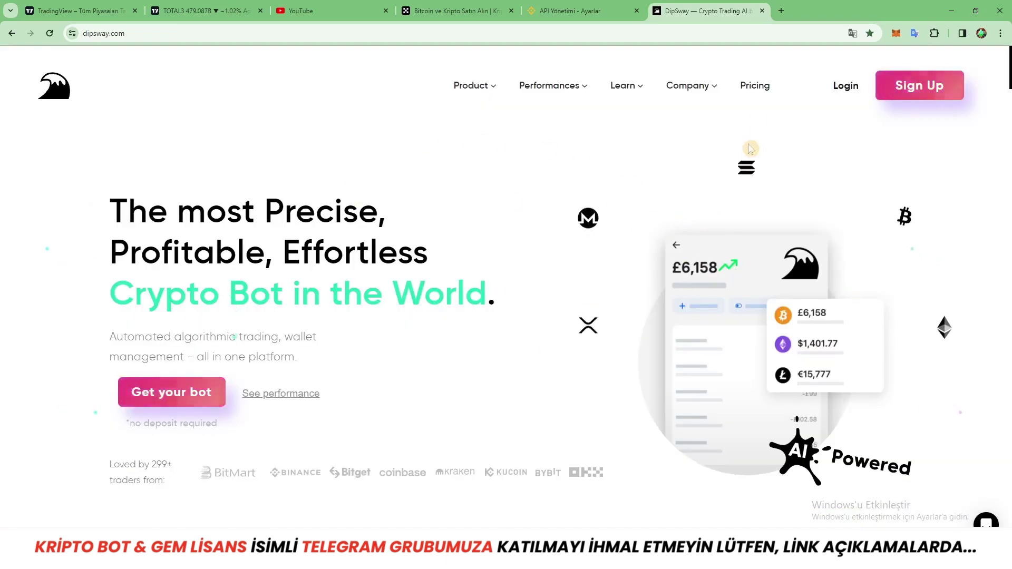
Step: Open DipSway's Pricing page and scroll through the Starter, Enthusiast and Whale plans
click(757, 87)
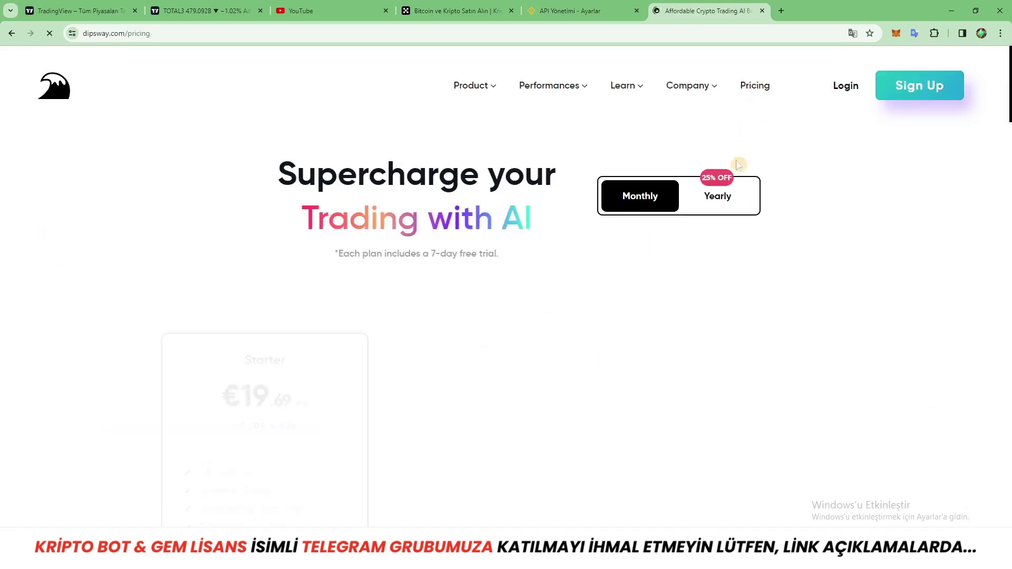
scroll(564, 186, down, 3)
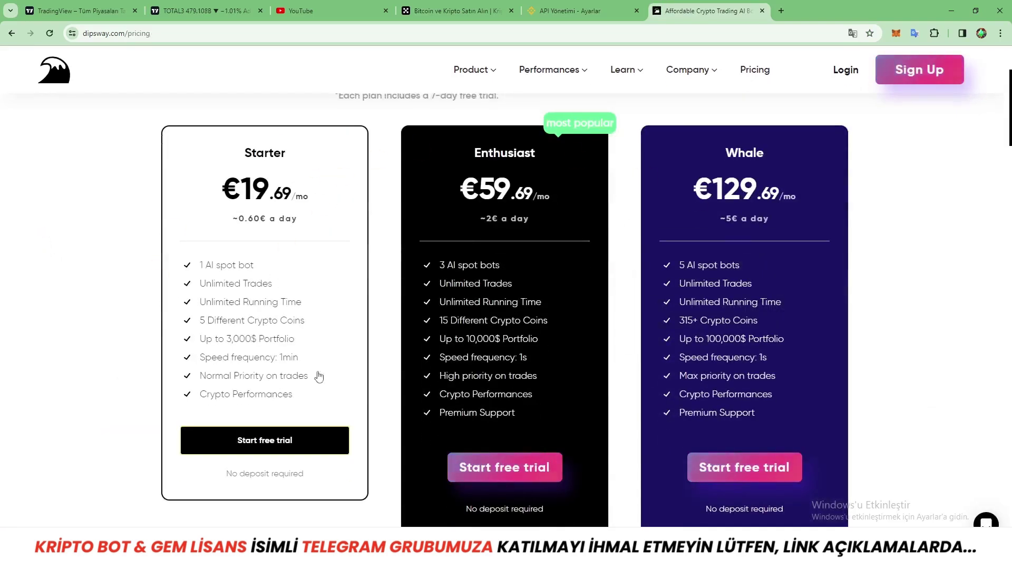
mouse_move(744, 292)
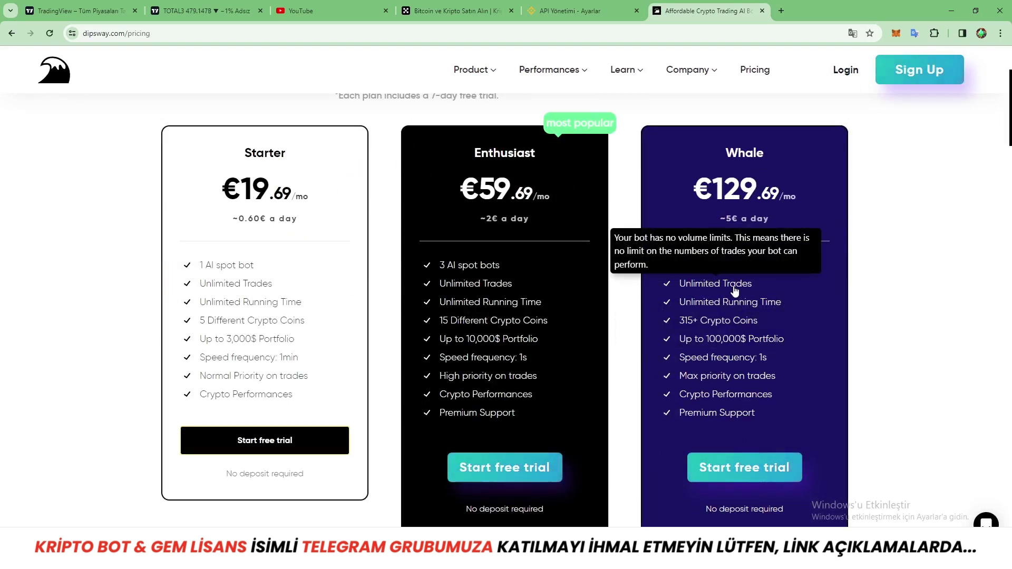
scroll(694, 121, up, 3)
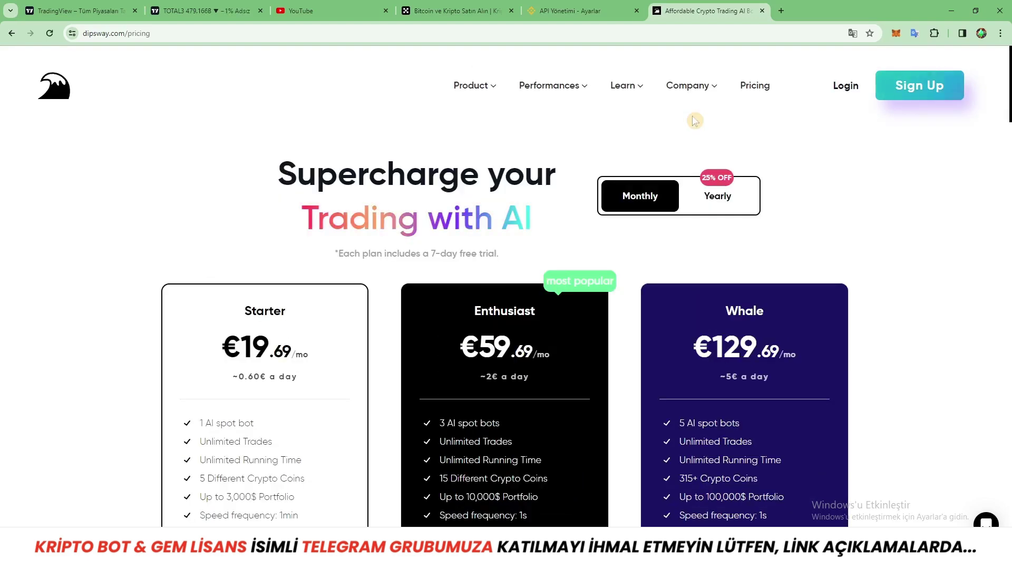